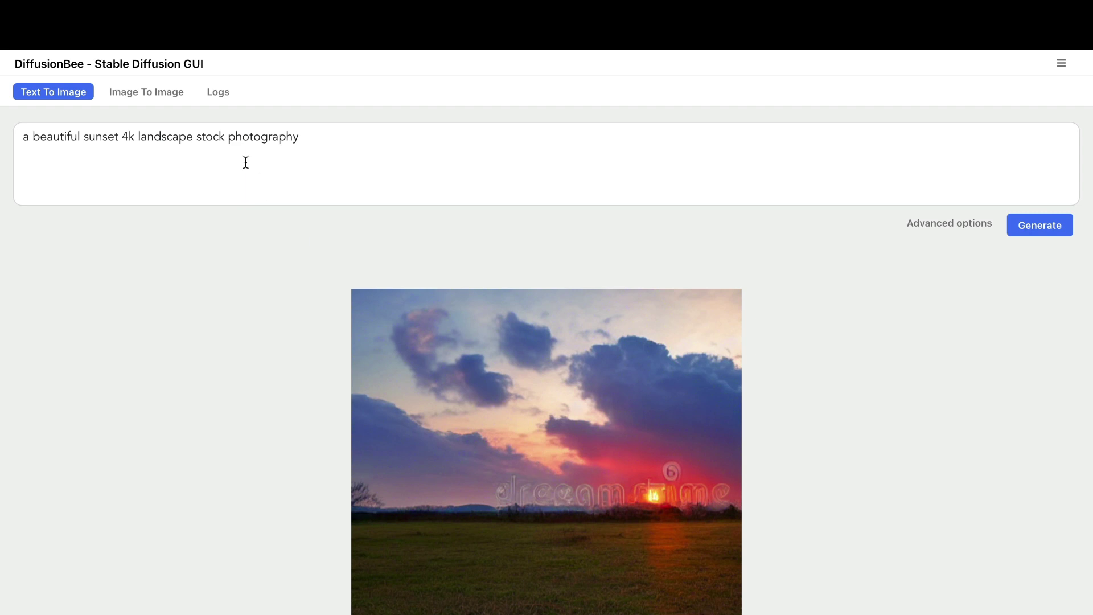
Preview the Image To Image mode, then focus DiffusionBee's empty Text To Image prompt field.
left_click(157, 92)
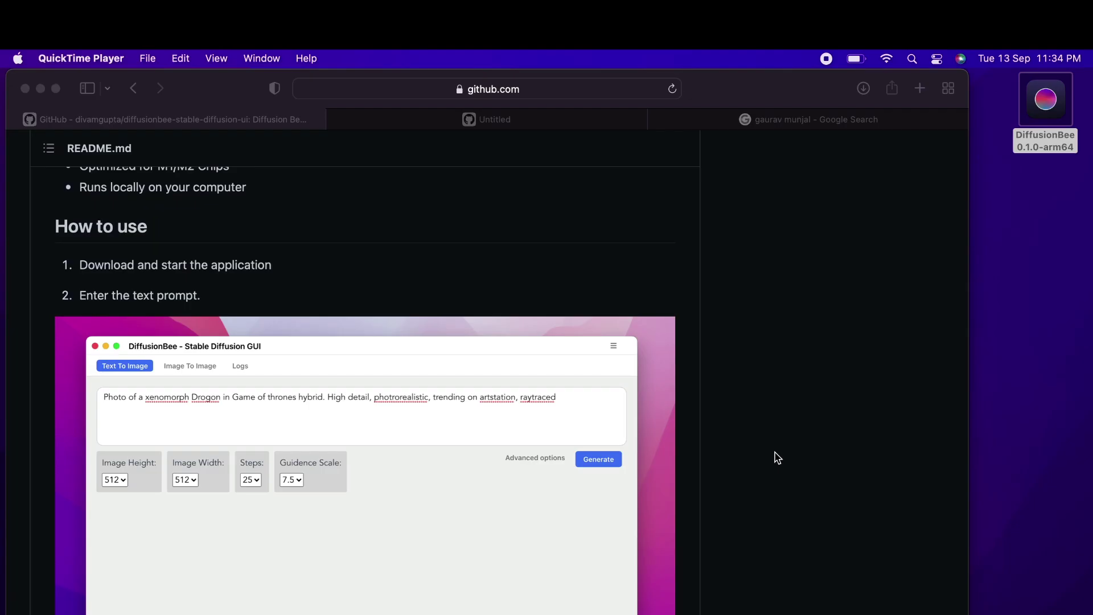
key("ctrl+Right")
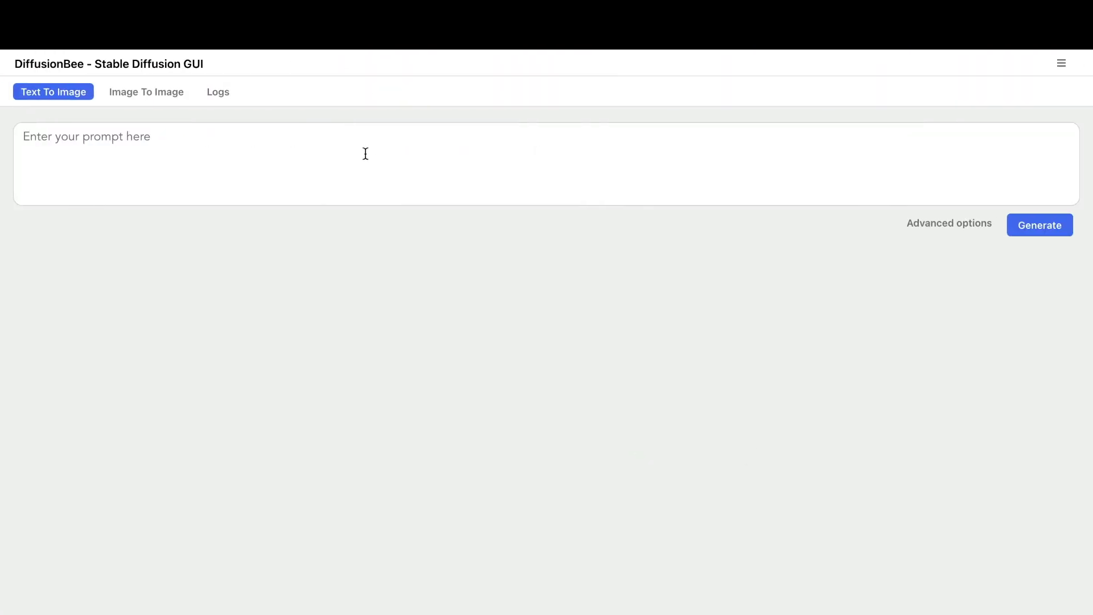
left_click(365, 154)
Switch between the GitHub README space and DiffusionBee, ending on DiffusionBee's prompt screen.
key("ctrl+Left")
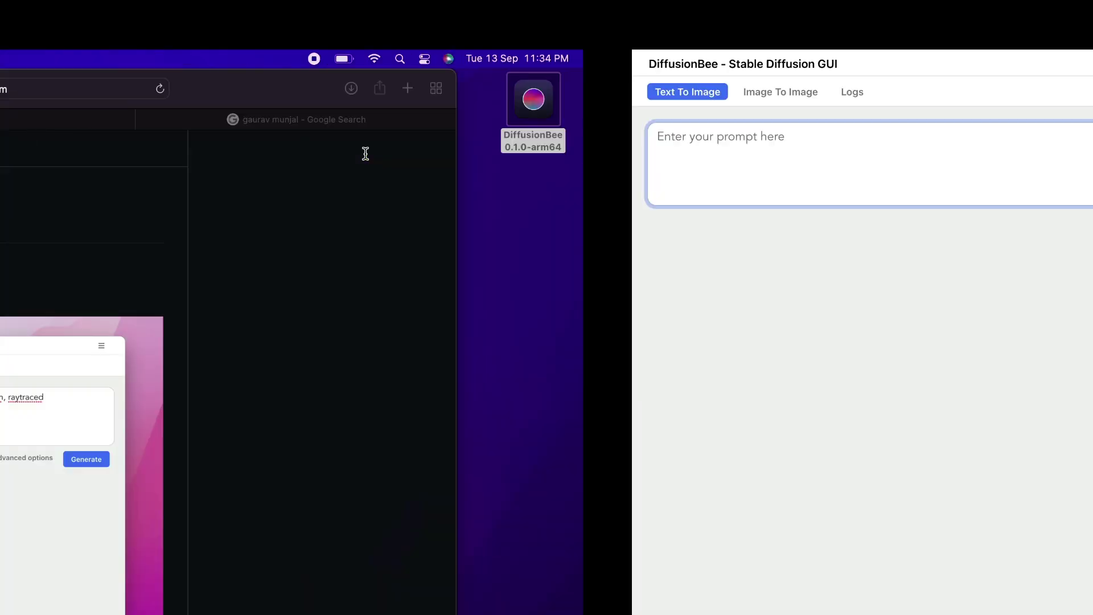
key("ctrl+Right")
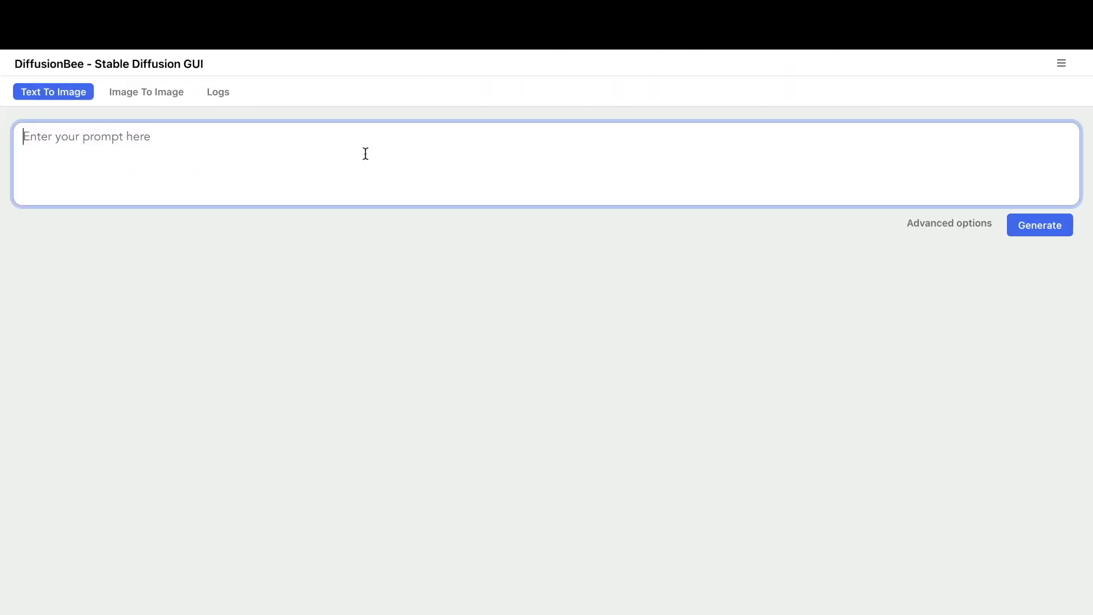
key("ctrl+Left")
key("super+Tab")
key("super+Tab")
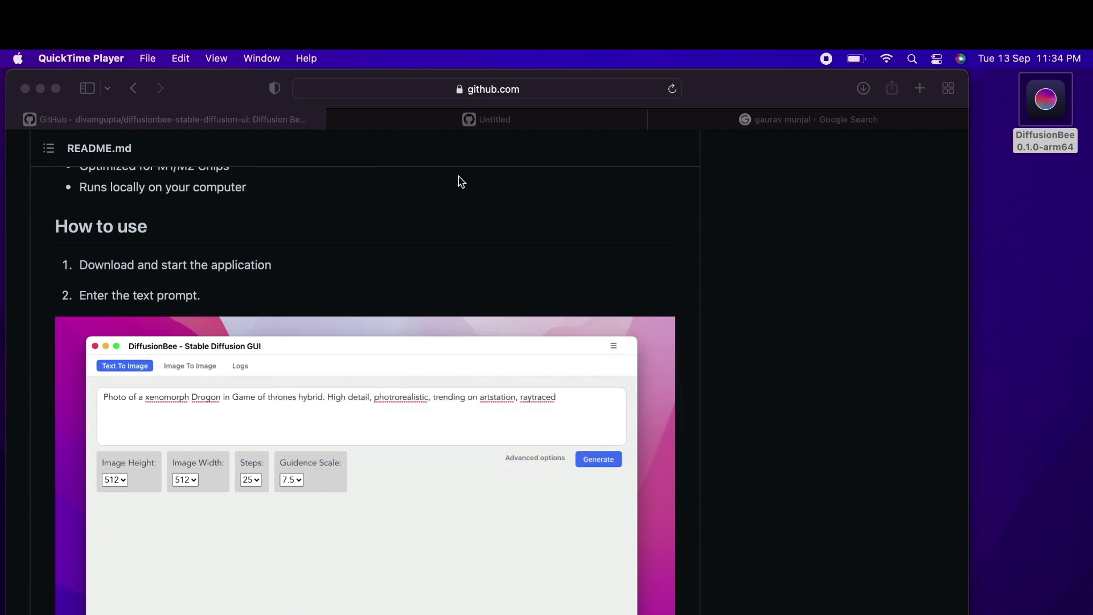
key("ctrl+Right")
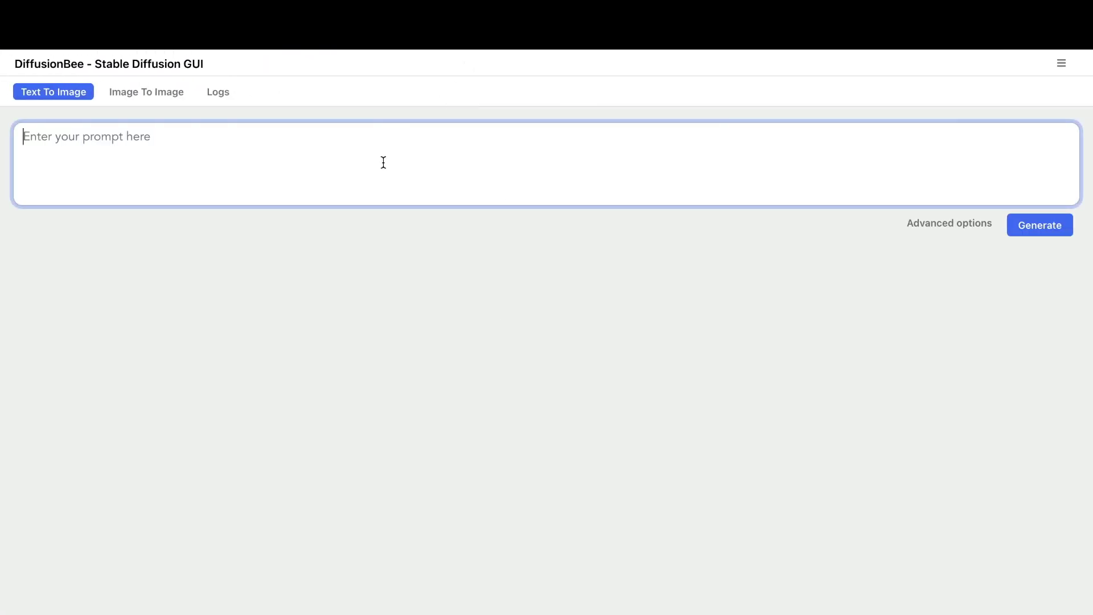
Go back to the GitHub README in Safari and scroll through the repository page.
key("ctrl+Left")
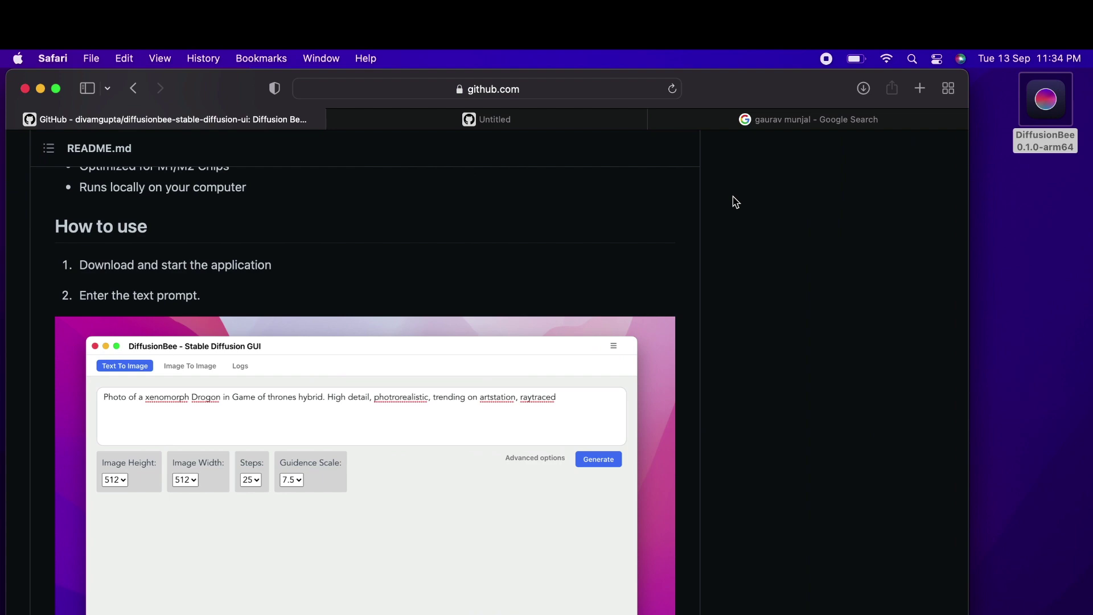
left_click(1005, 260)
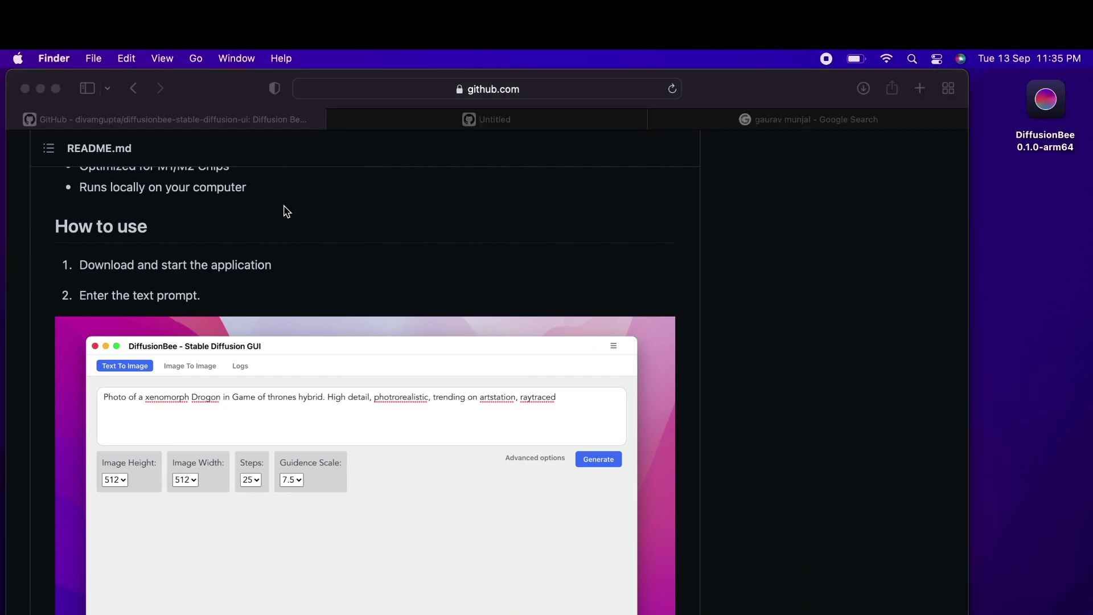
scroll(287, 212, "up", 15)
scroll(307, 267, "down", 5)
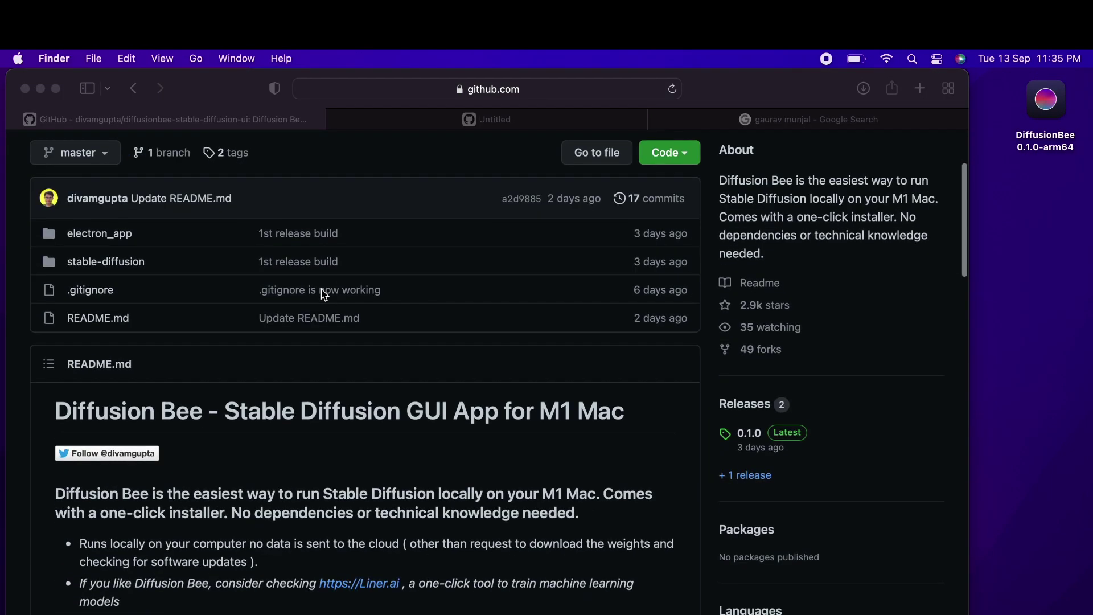
scroll(323, 294, "down", 2)
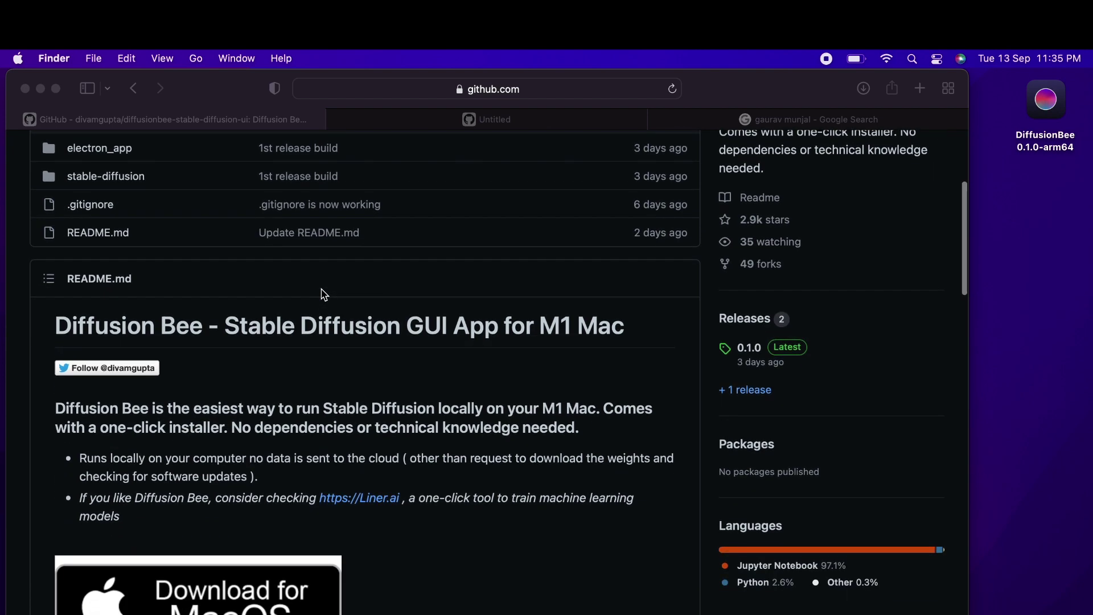
scroll(325, 404, "down", 4)
scroll(323, 403, "down", 3)
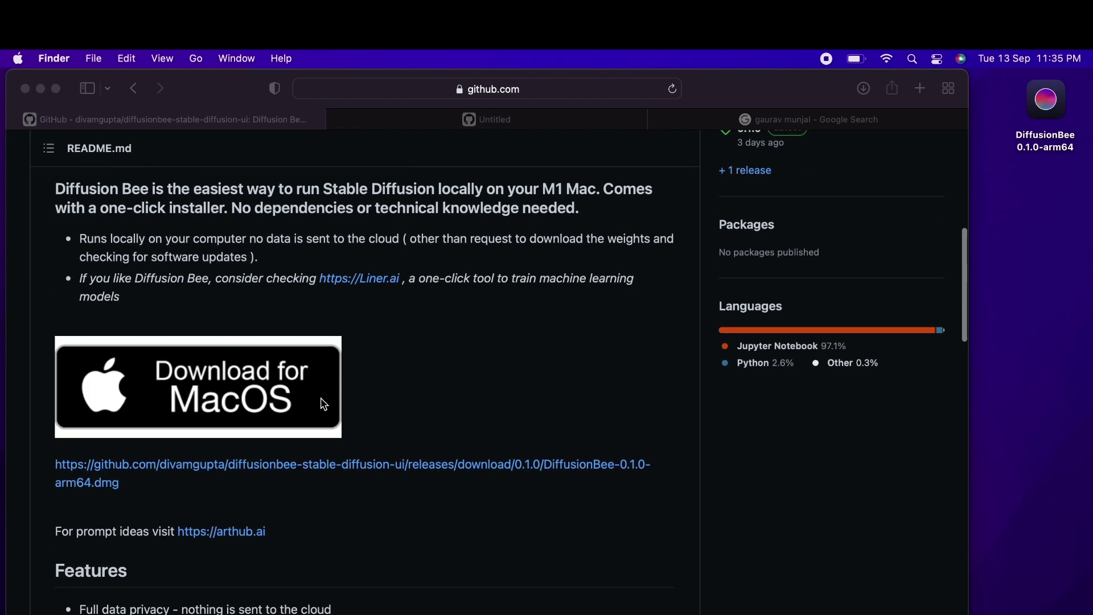
left_click(293, 429)
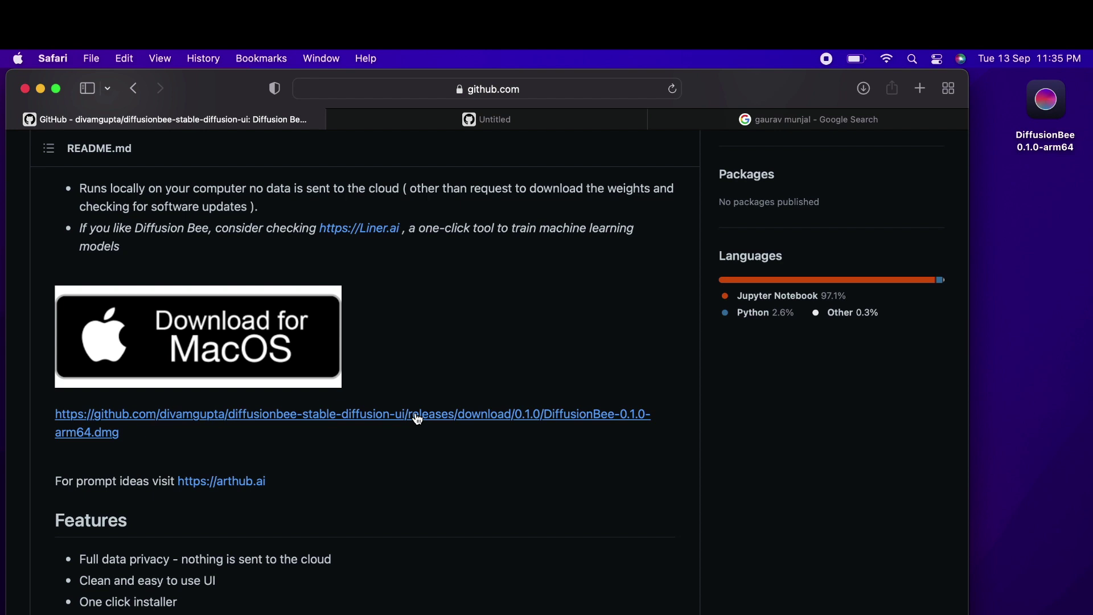
scroll(417, 418, "down", 3)
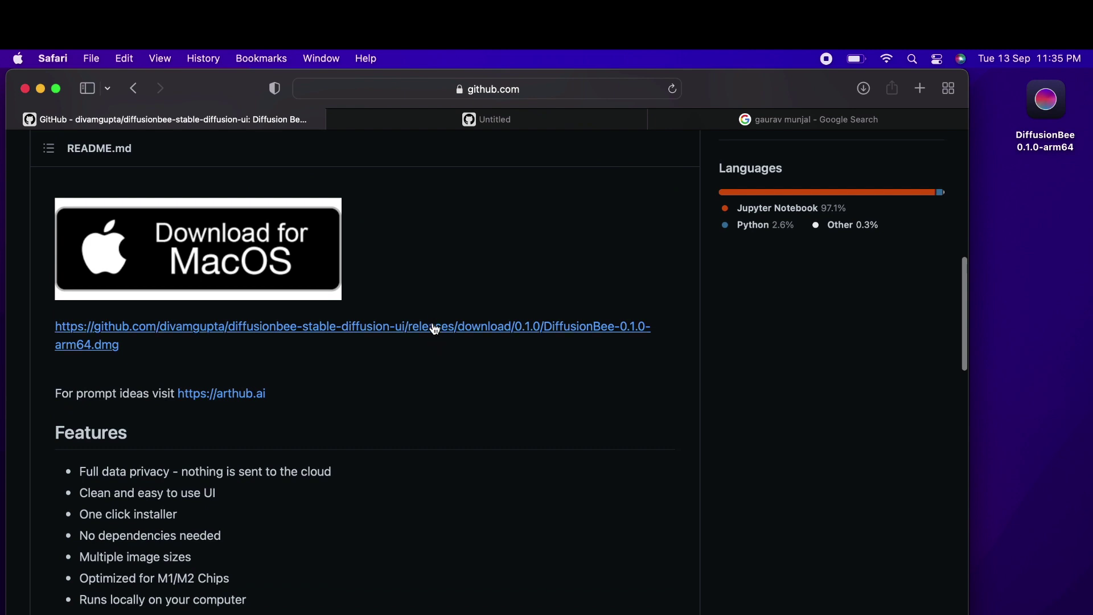
Dismiss the download link's context menu and select the sidebar About description paragraph.
right_click(434, 325)
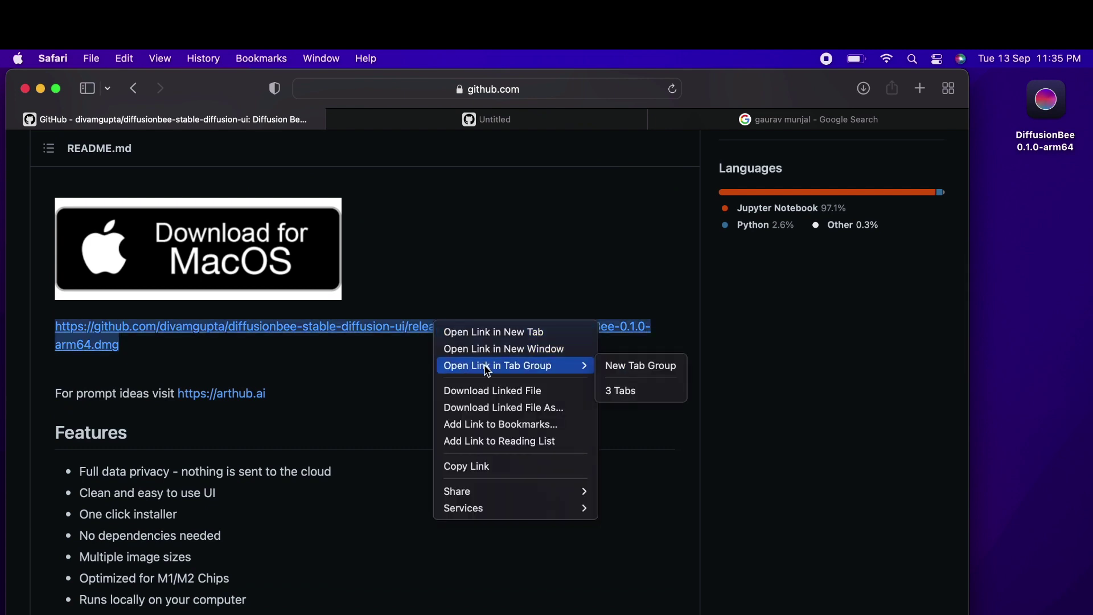
left_click(379, 407)
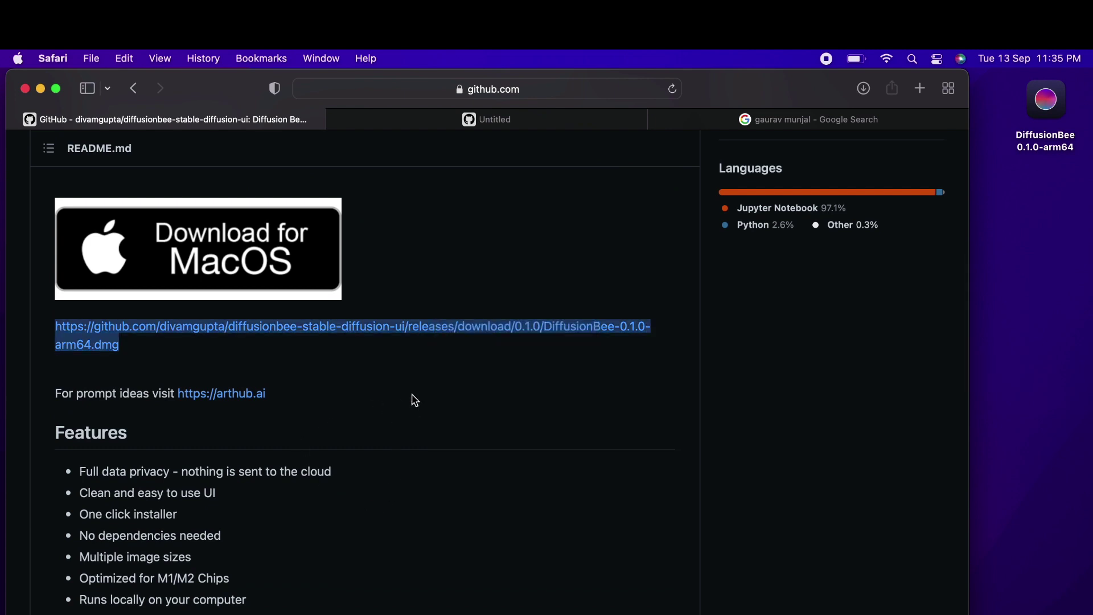
left_click(453, 382)
scroll(454, 383, "up", 15)
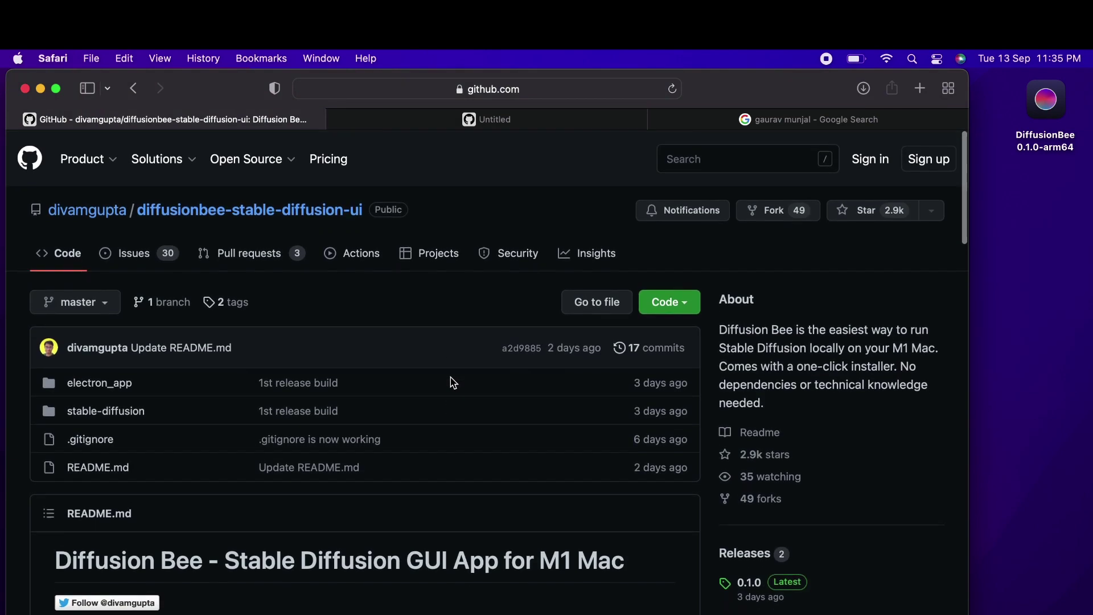
triple_click(891, 401)
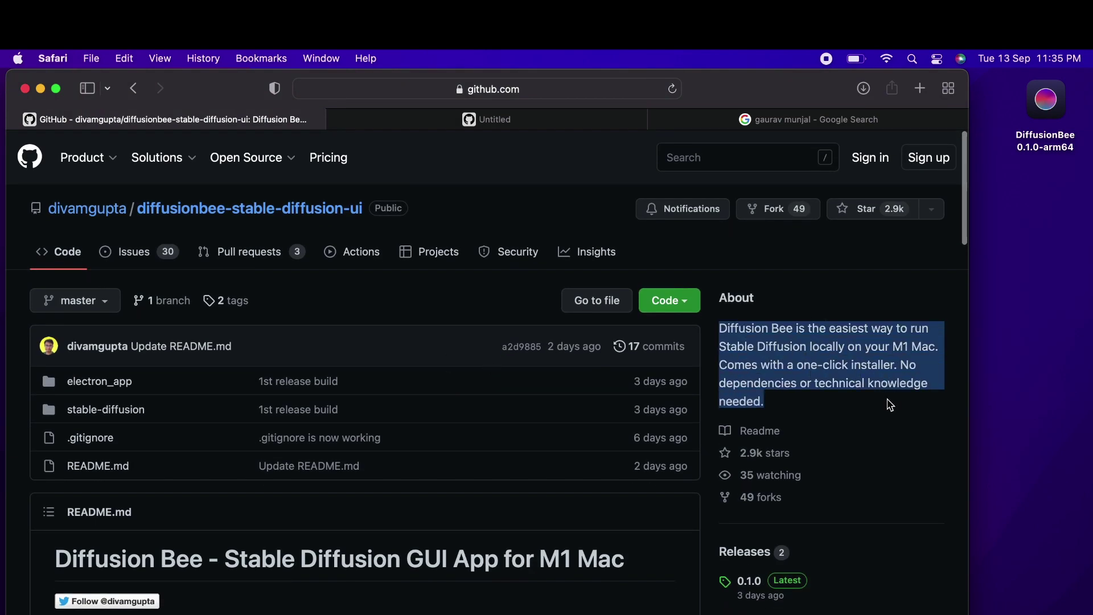
Deselect the About paragraph on the GitHub repository page.
left_click(890, 404)
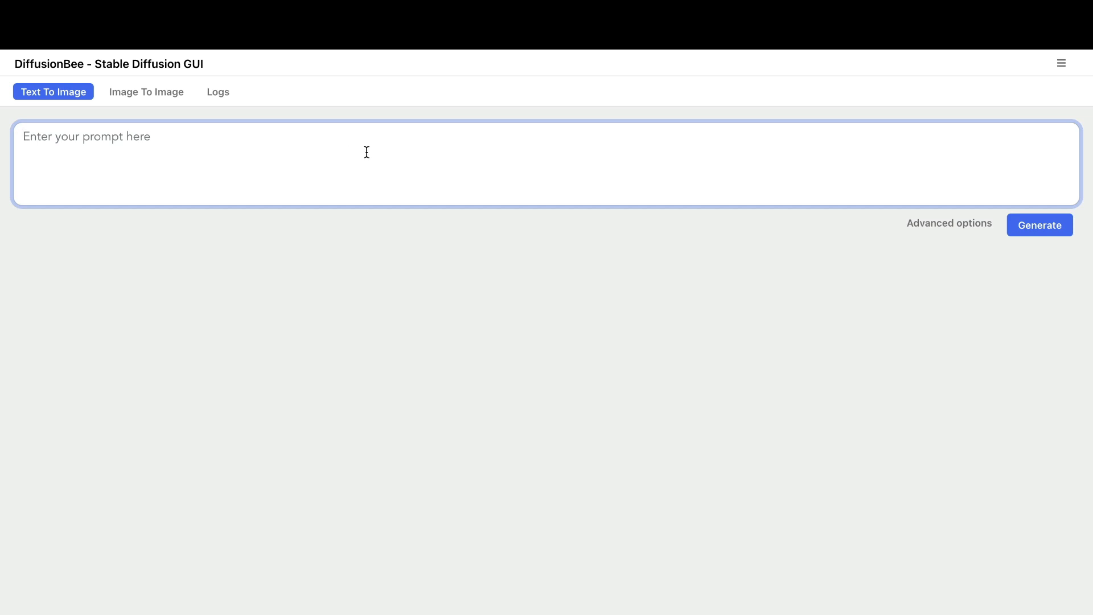
key("ctrl+Left")
Enter the prompt 'a beautiful sunset 4k landscape stock photography' and generate the image.
type("a beautiful s")
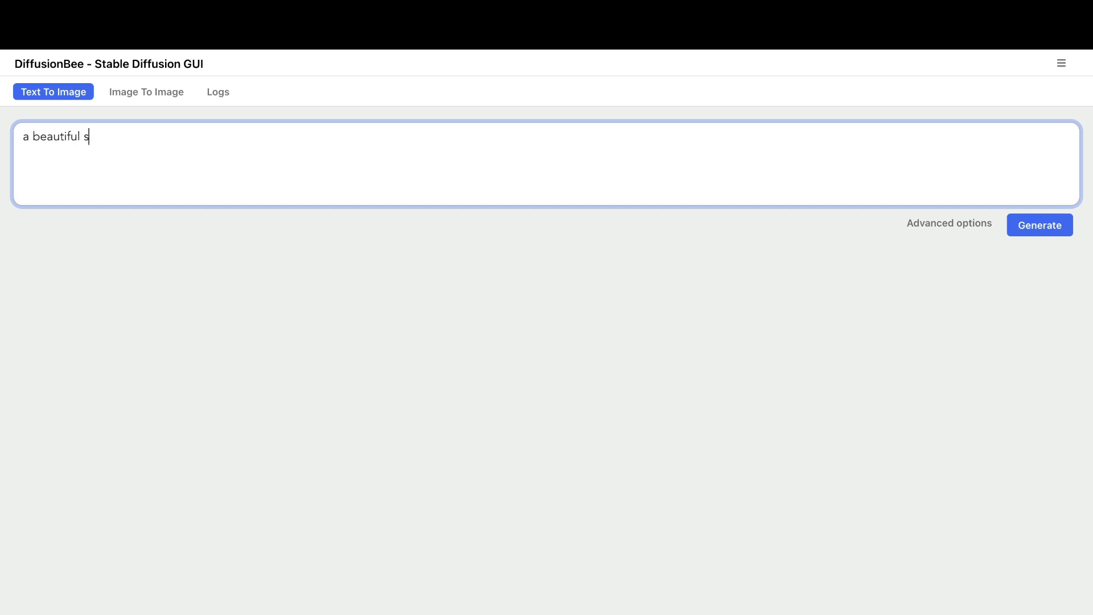
type("unset ")
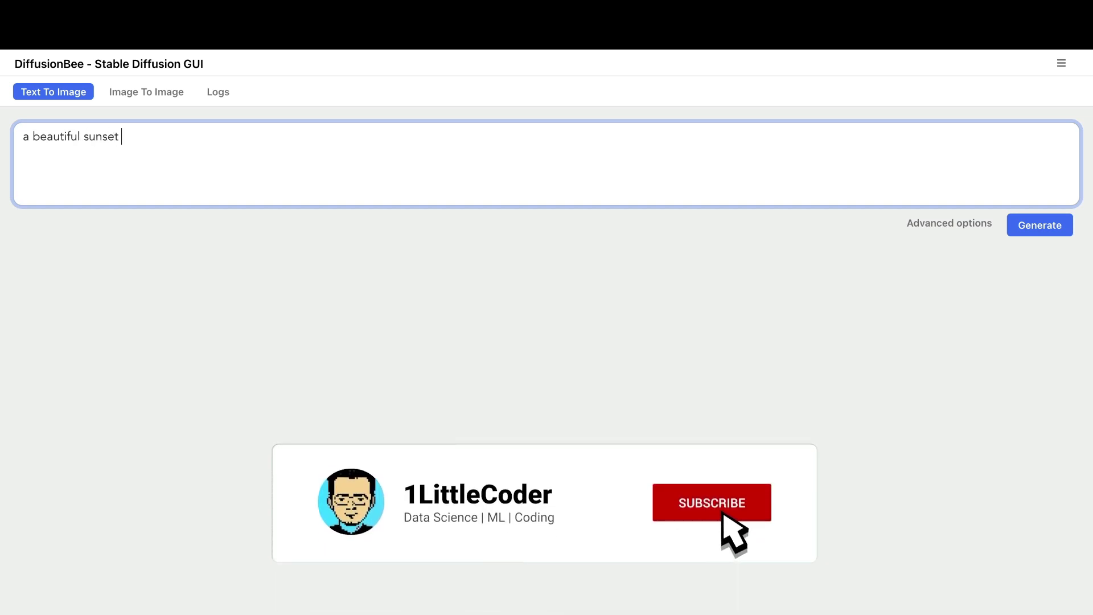
type("with")
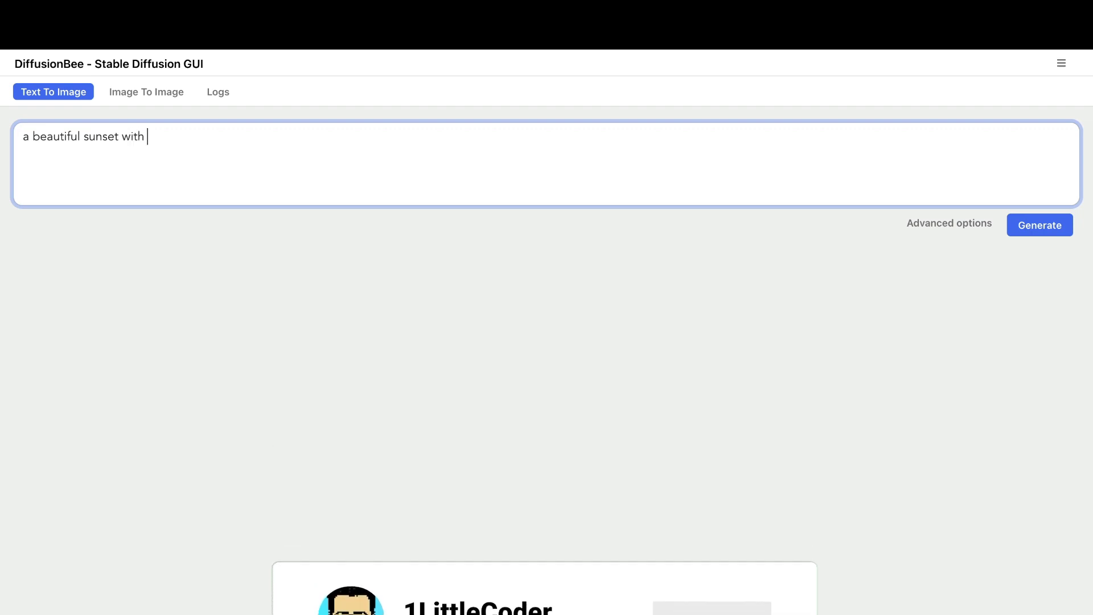
key("BackSpace")
key("BackSpace")
key("BackSpace")
key("BackSpace")
type("4")
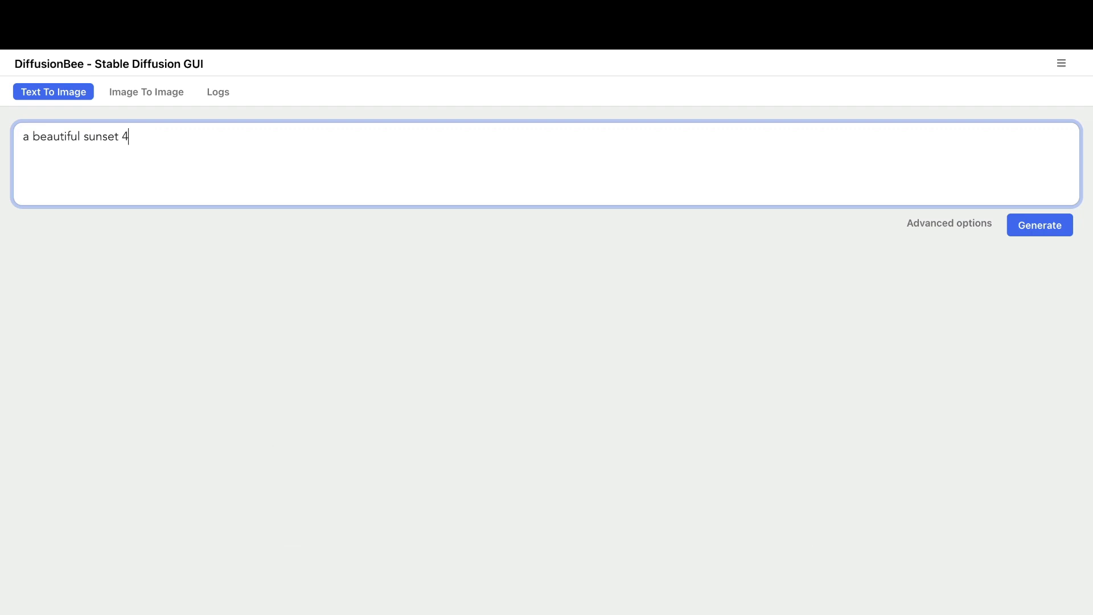
type("k landscape stock photography")
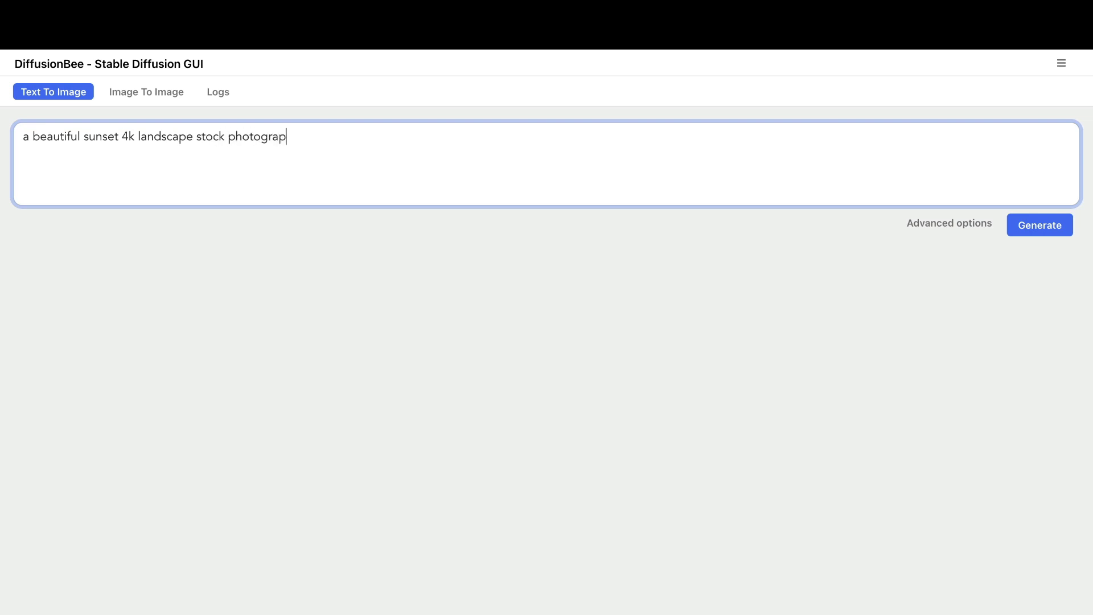
left_click(1052, 229)
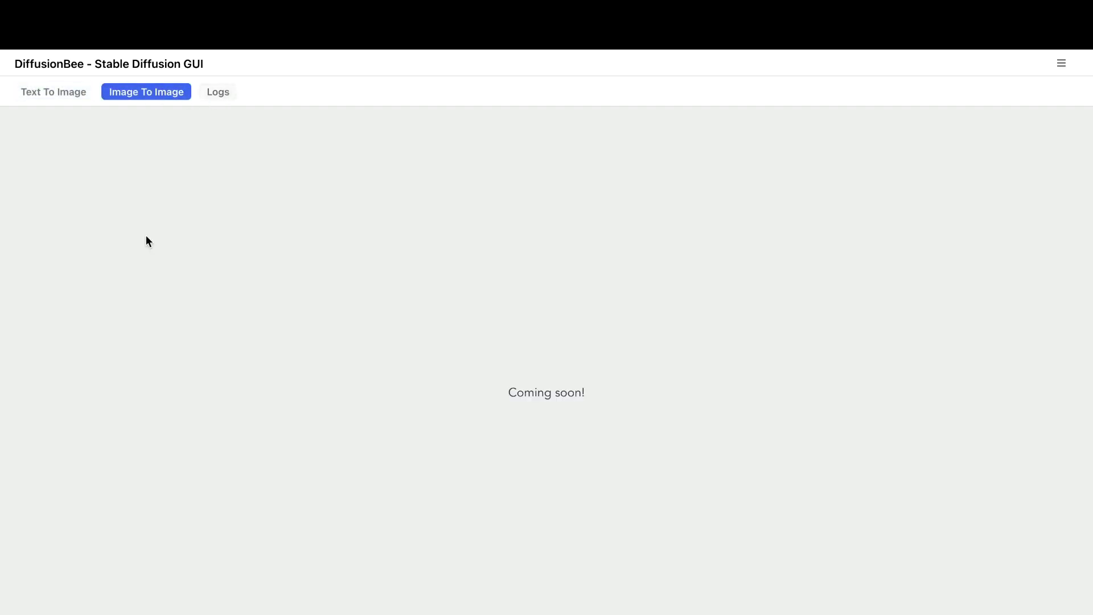
Review the DDIM Sampler output in Logs, then go back to the Text To Image sunset result.
left_click(220, 92)
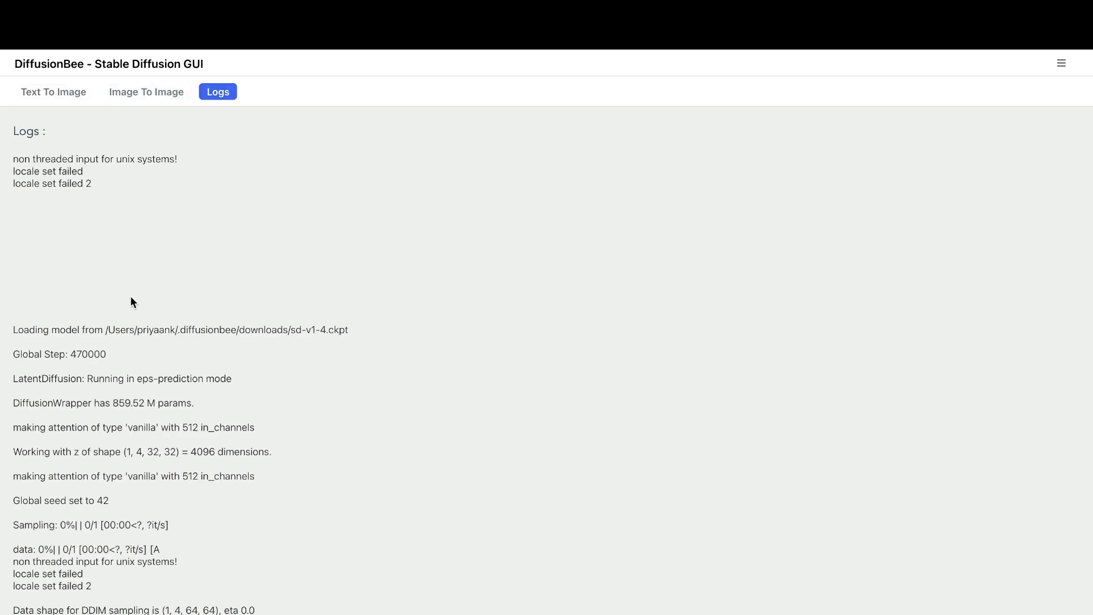
scroll(130, 400, "down", 6)
scroll(130, 399, "down", 15)
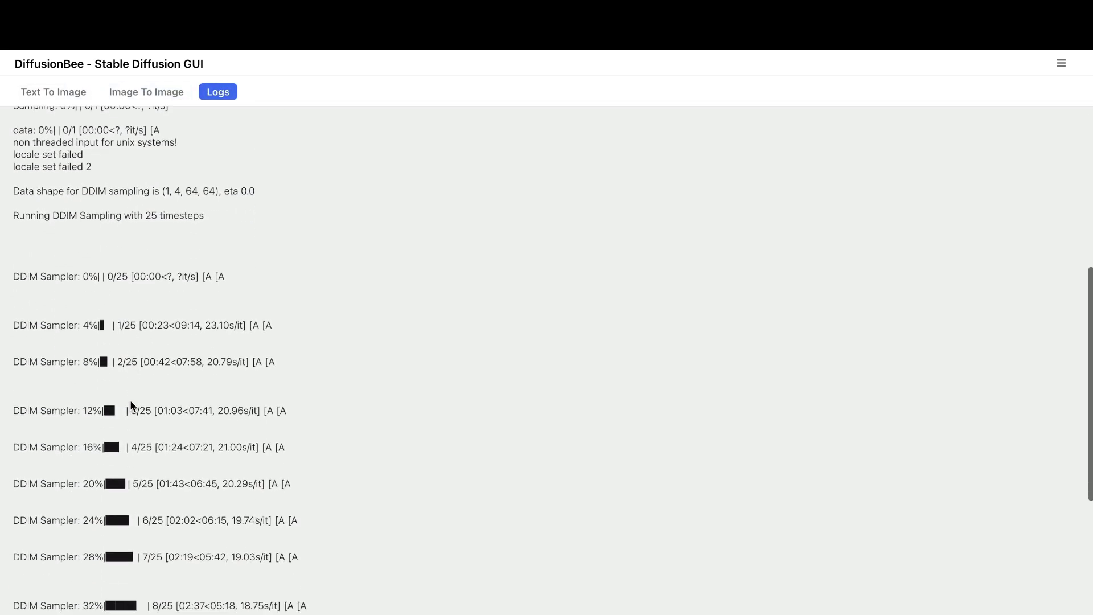
scroll(130, 399, "up", 20)
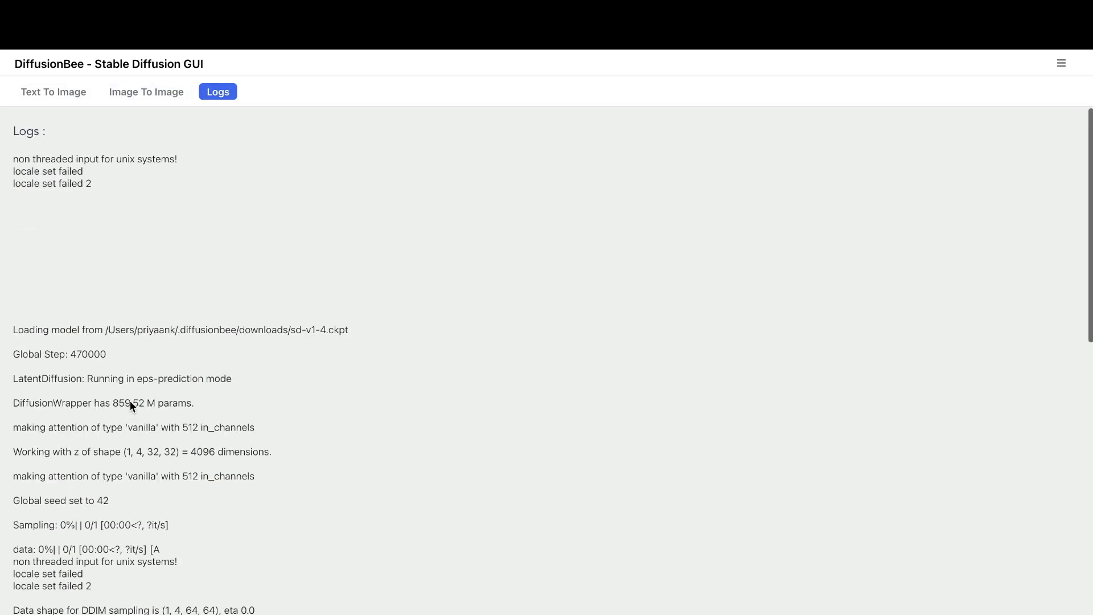
left_click(77, 94)
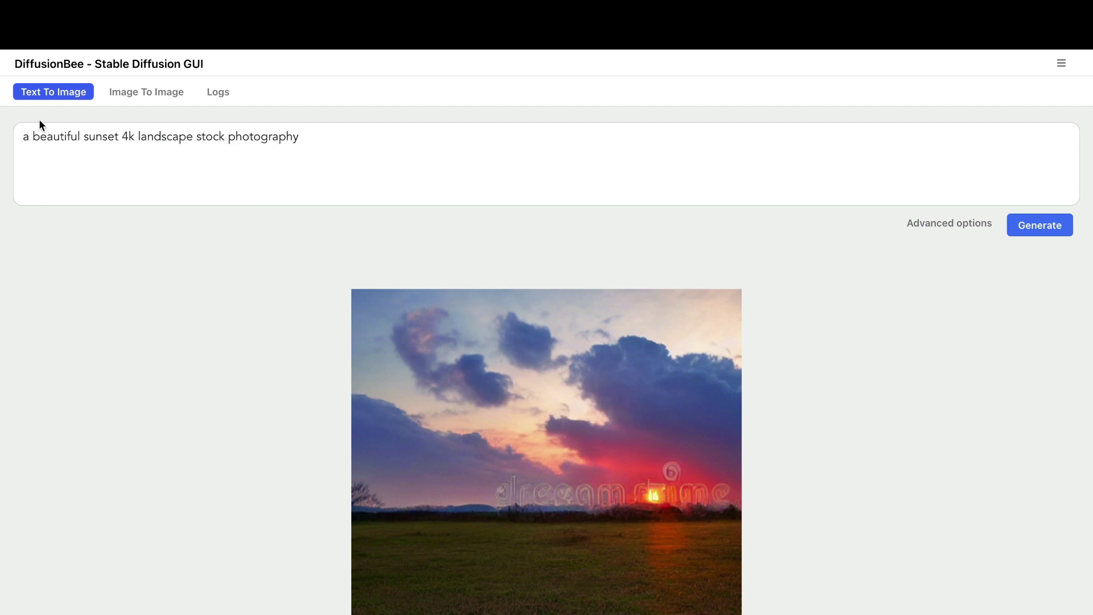
Scroll through the GitHub README, then search Spotlight for 'diff' to list DiffusionBee.
key("ctrl+Left")
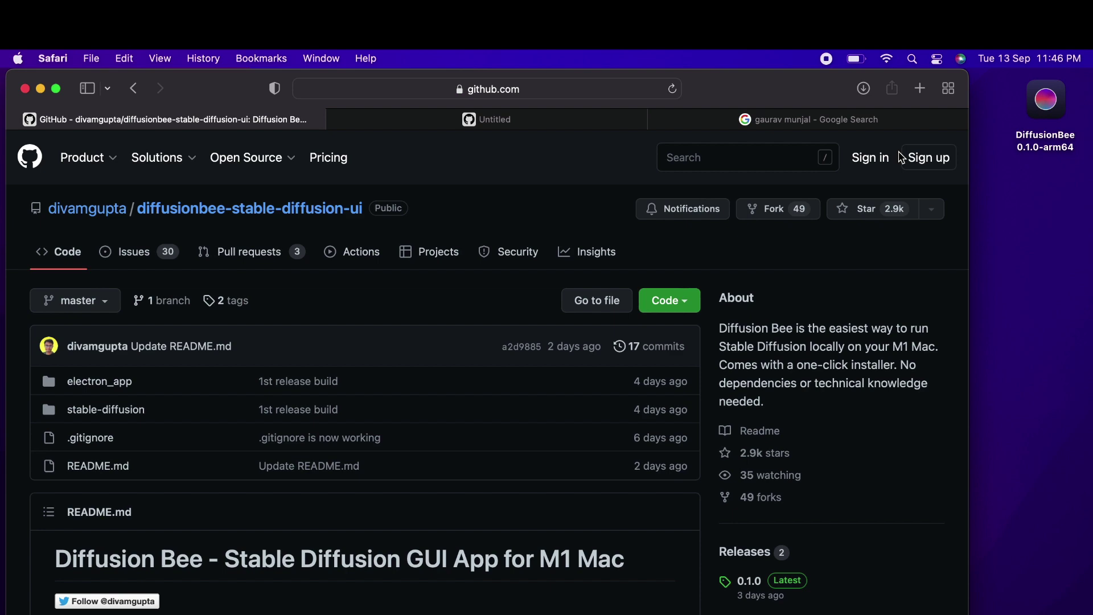
scroll(474, 483, "down", 10)
scroll(474, 483, "up", 4)
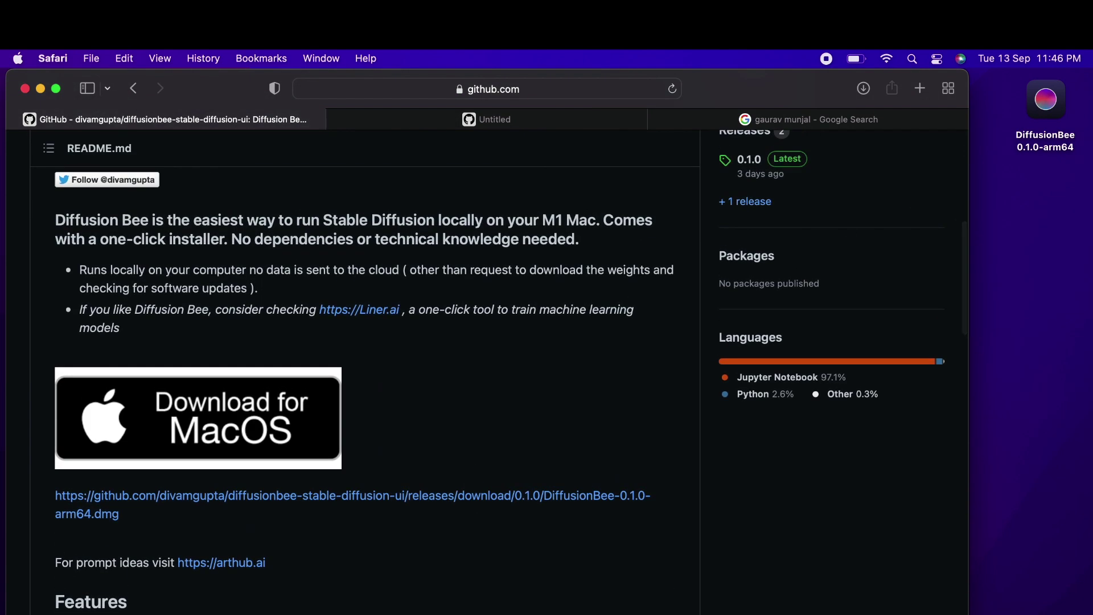
scroll(954, 210, "down", 10)
scroll(639, 340, "down", 3)
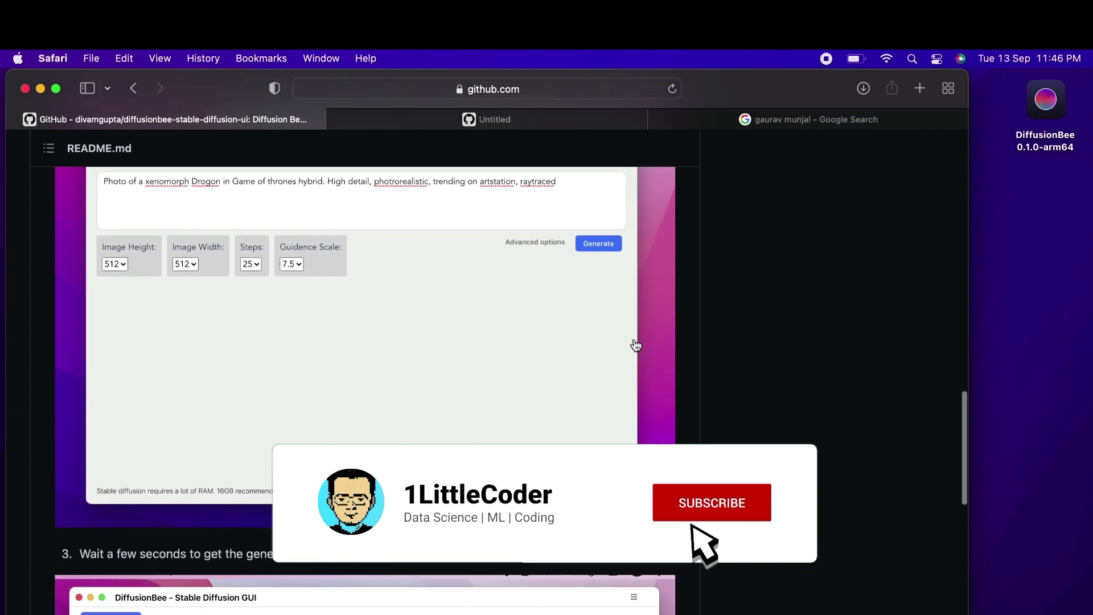
scroll(637, 343, "up", 20)
key("super+space")
type("diff")
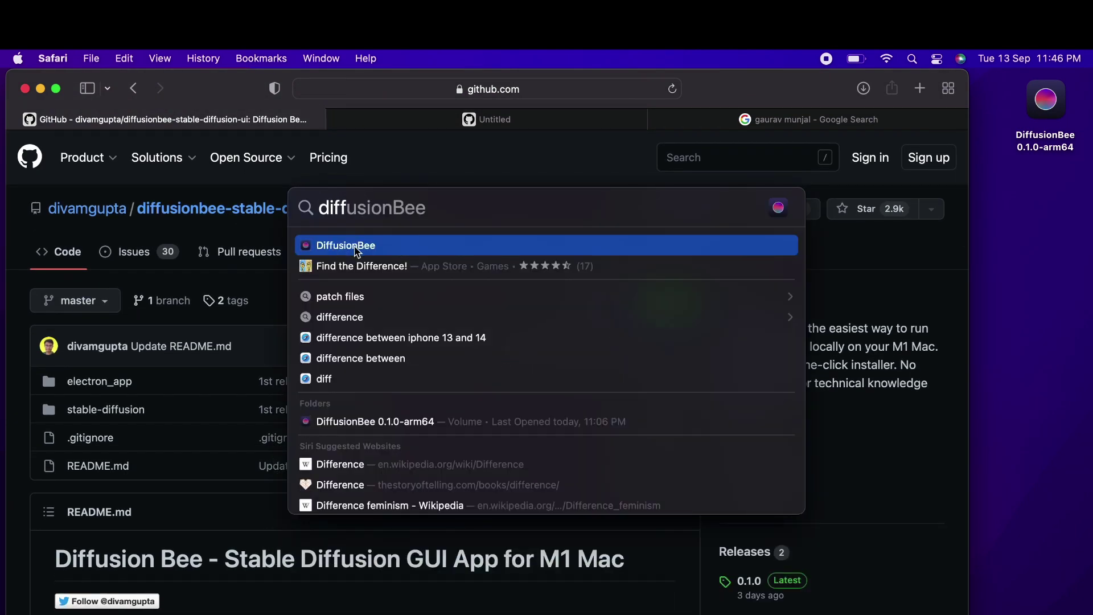
Open DiffusionBee from the Spotlight results to bring its sunset image back to the front.
double_click(398, 245)
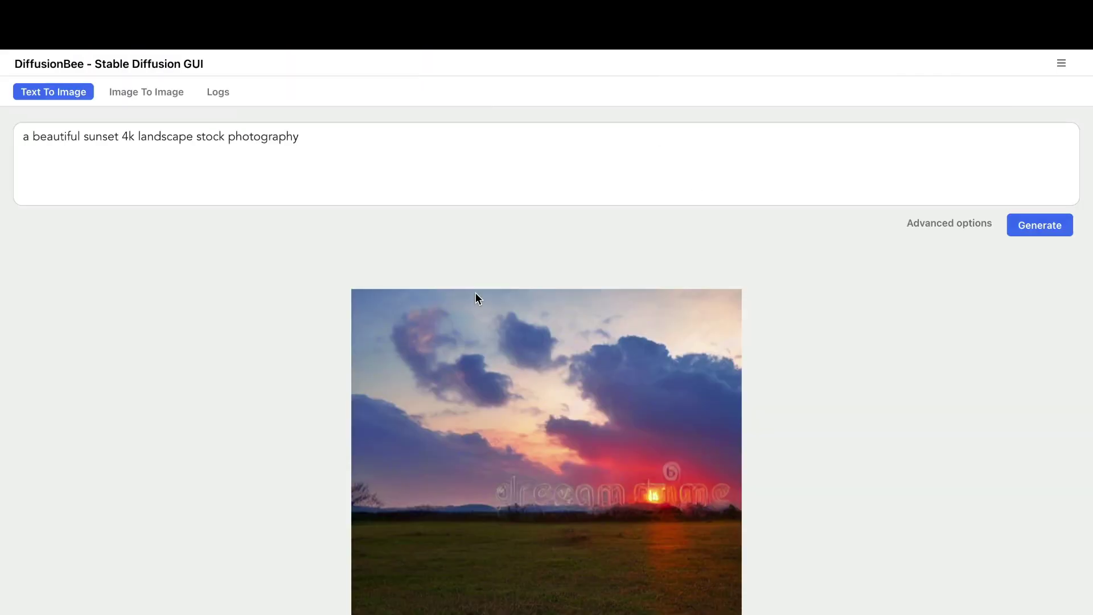